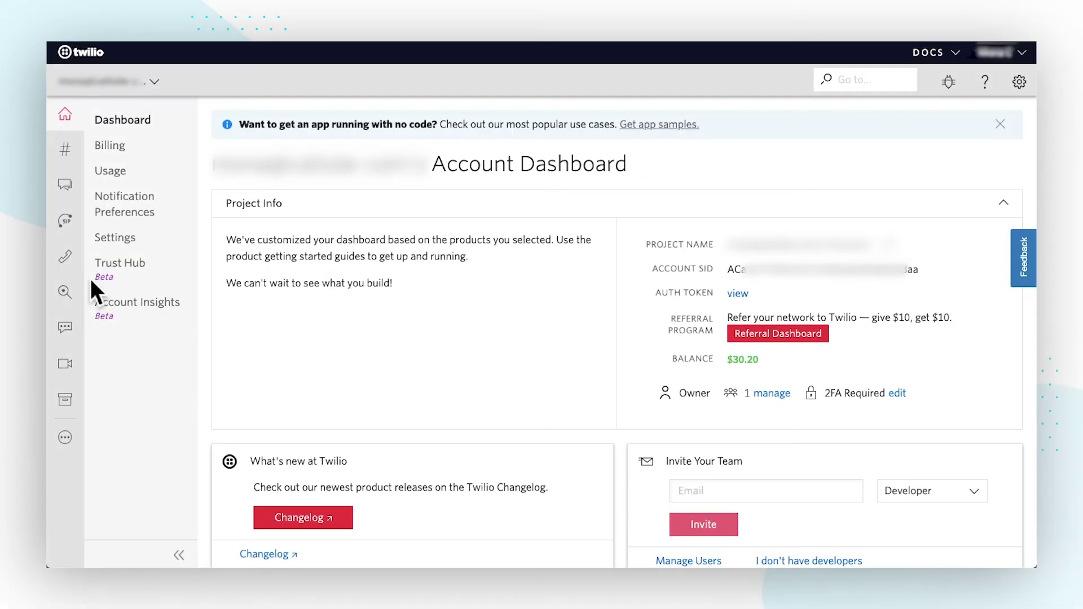
Open Programmable Voice from the phone icon in the Console sidebar.
{"action": "left_click", "coordinate": [79, 264]}
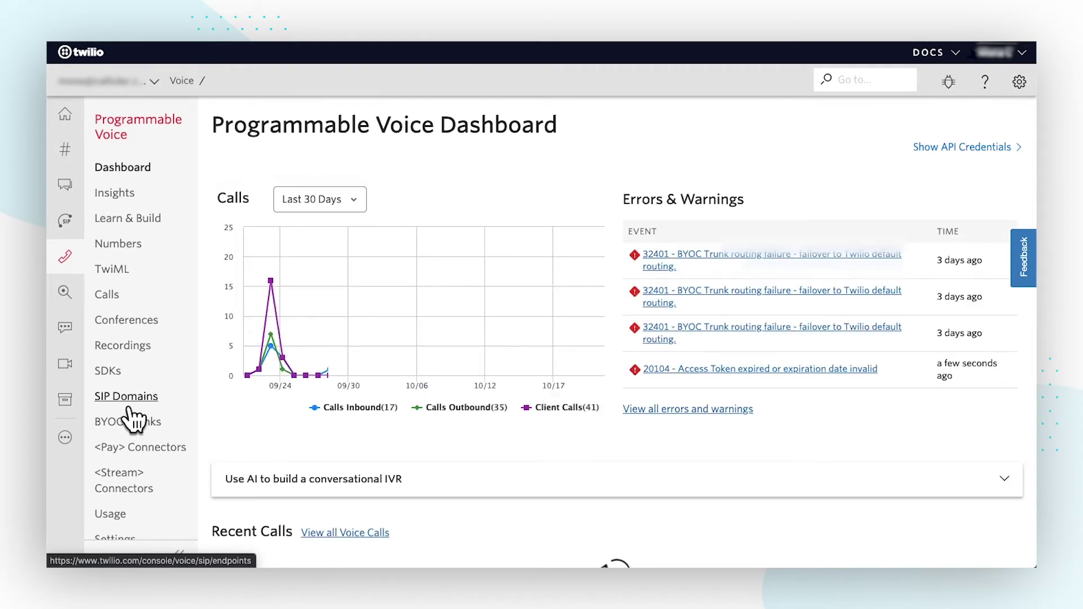
Go to SIP Domains > IP Access Control Lists.
{"action": "left_click", "coordinate": [129, 408]}
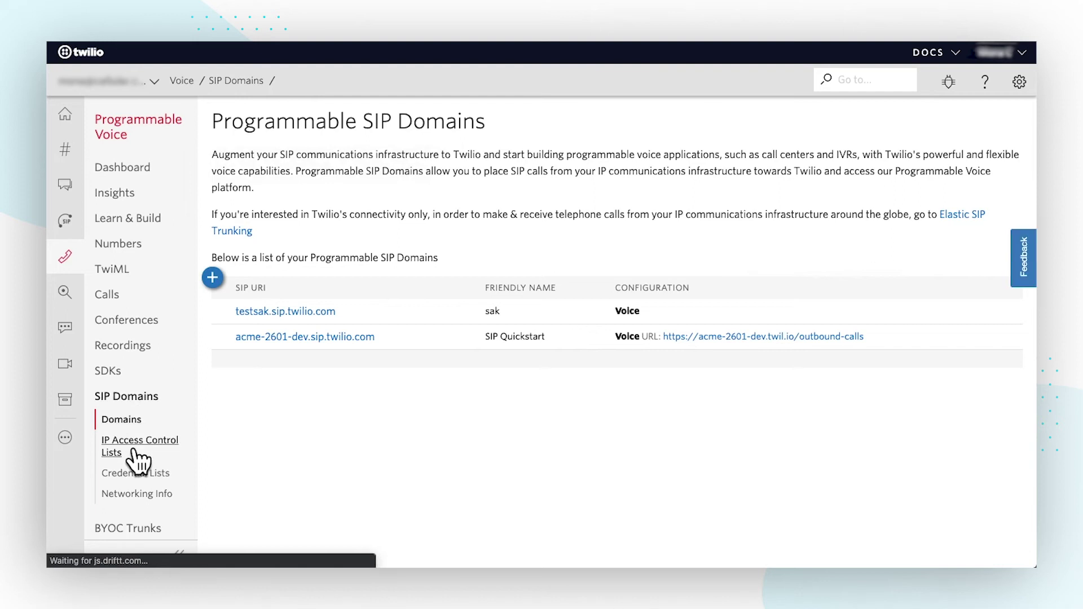
{"action": "left_click", "coordinate": [138, 451]}
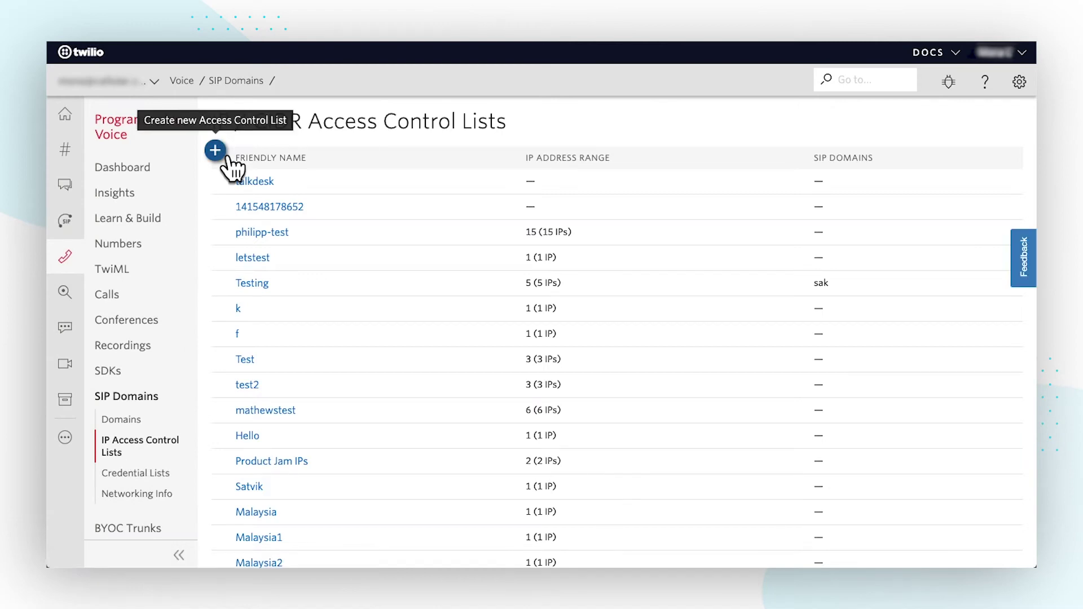
Create IP ACL 'Plivo Origination' with range 13.52.9.0/25 named 'Origination 1'.
{"action": "left_click", "coordinate": [220, 153]}
{"action": "left_click", "coordinate": [476, 151]}
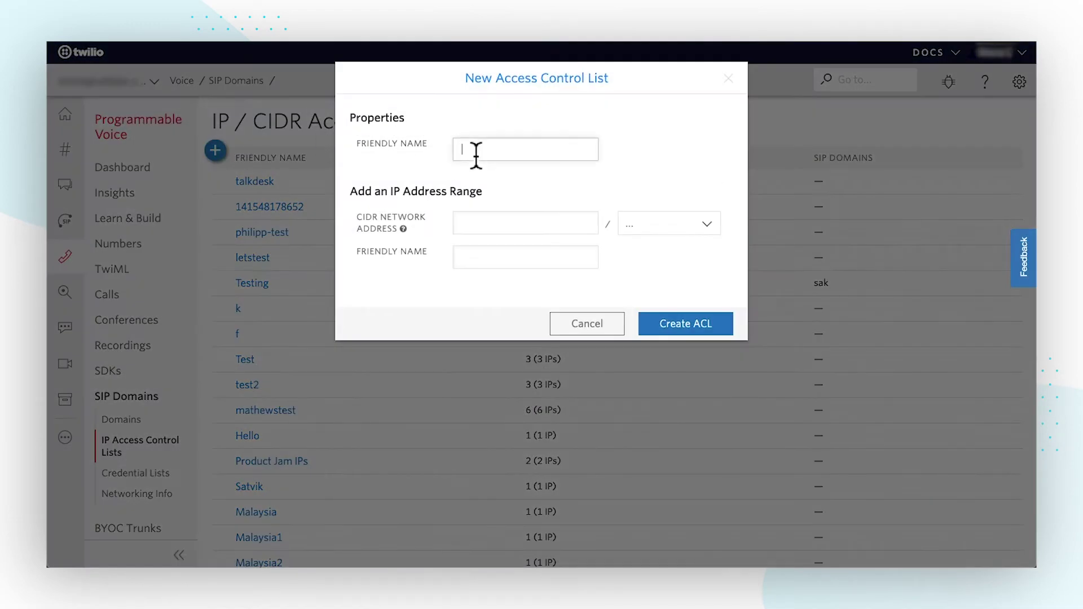
{"action": "type", "text": "Plivo Origination"}
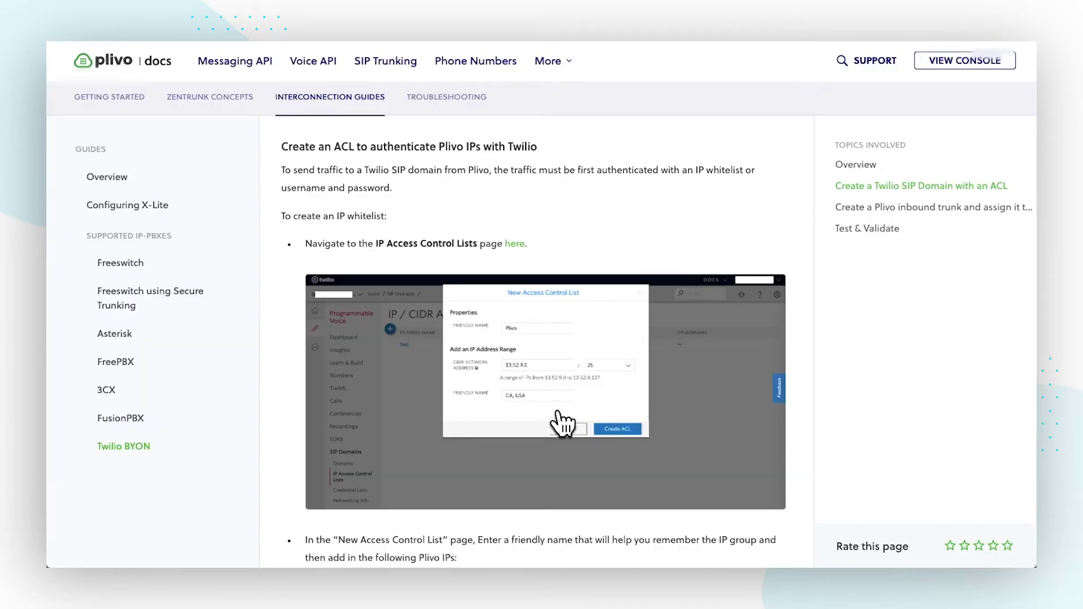
{"action": "scroll", "coordinate": [556, 423], "scroll_direction": "down", "scroll_amount": 5}
{"action": "left_click_drag", "start_coordinate": [649, 410], "coordinate": [591, 412]}
{"action": "key", "text": "ctrl+c"}
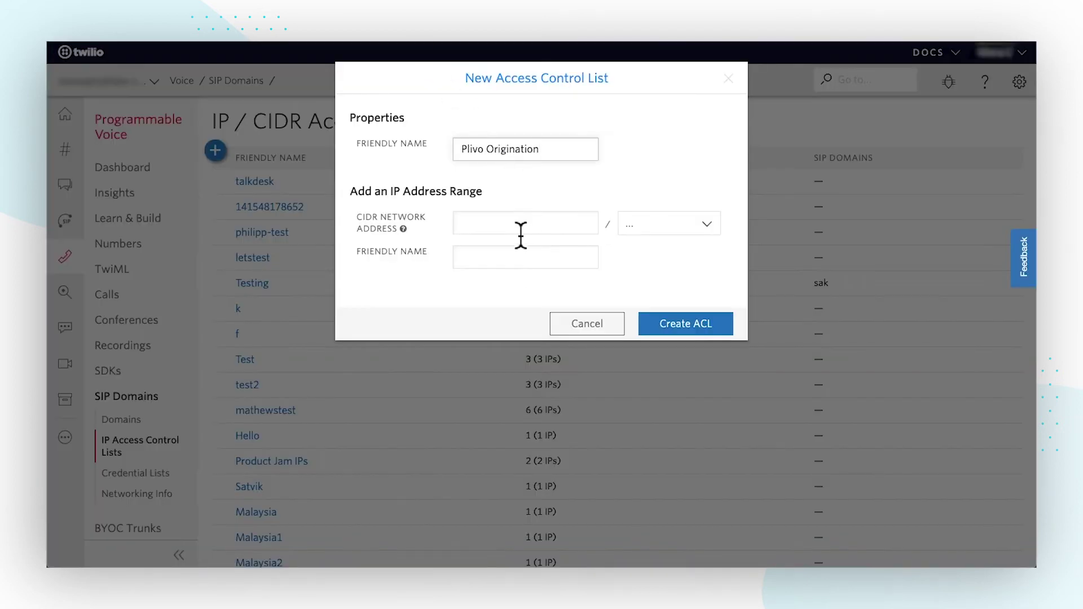
{"action": "left_click", "coordinate": [519, 234]}
{"action": "key", "text": "ctrl+v"}
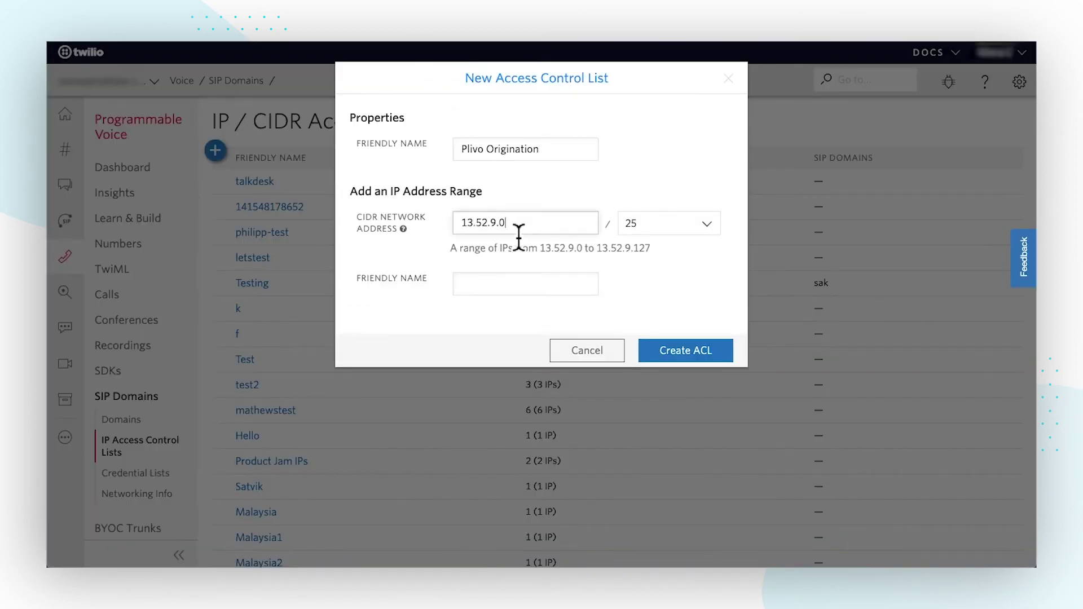
{"action": "left_click", "coordinate": [523, 286]}
{"action": "type", "text": "Origination"}
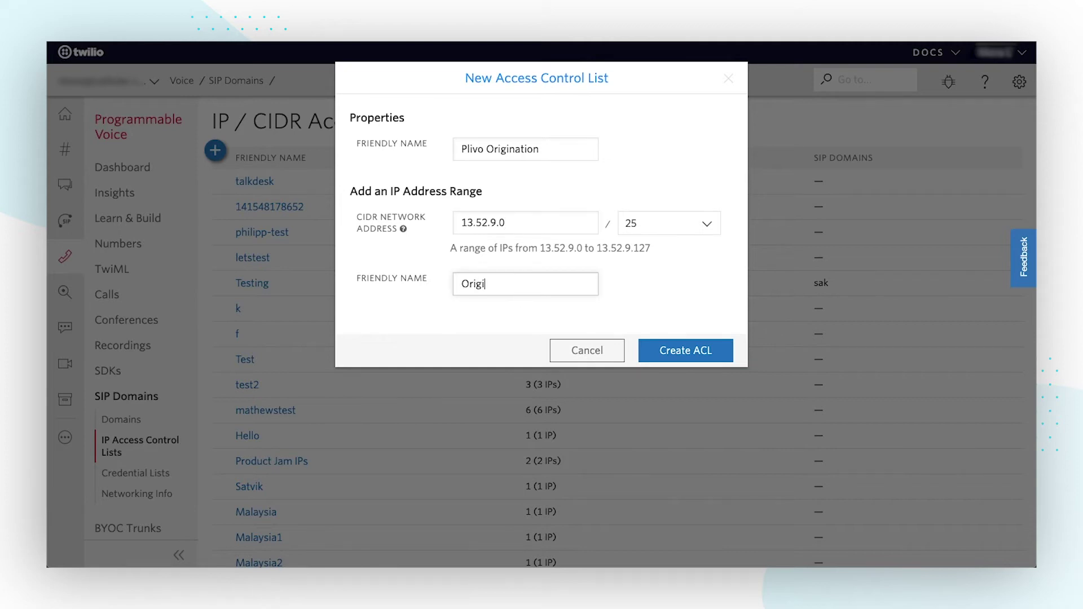
{"action": "type", "text": " 1"}
{"action": "left_click", "coordinate": [685, 352]}
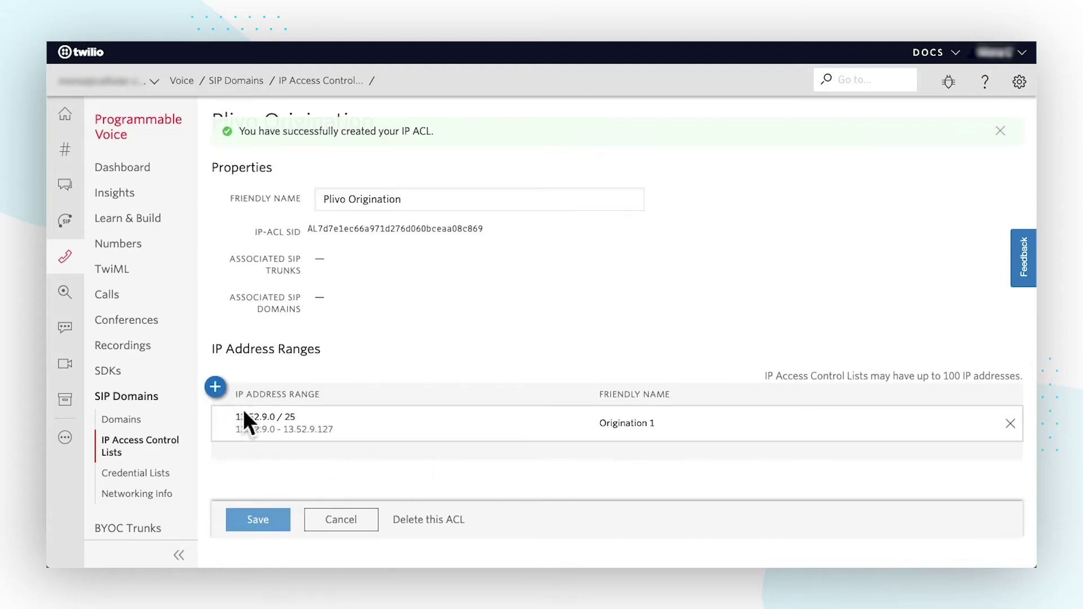
Add range 18.214.109.128/25 named 'Origination 2' to the Plivo Origination ACL.
{"action": "left_click", "coordinate": [215, 388]}
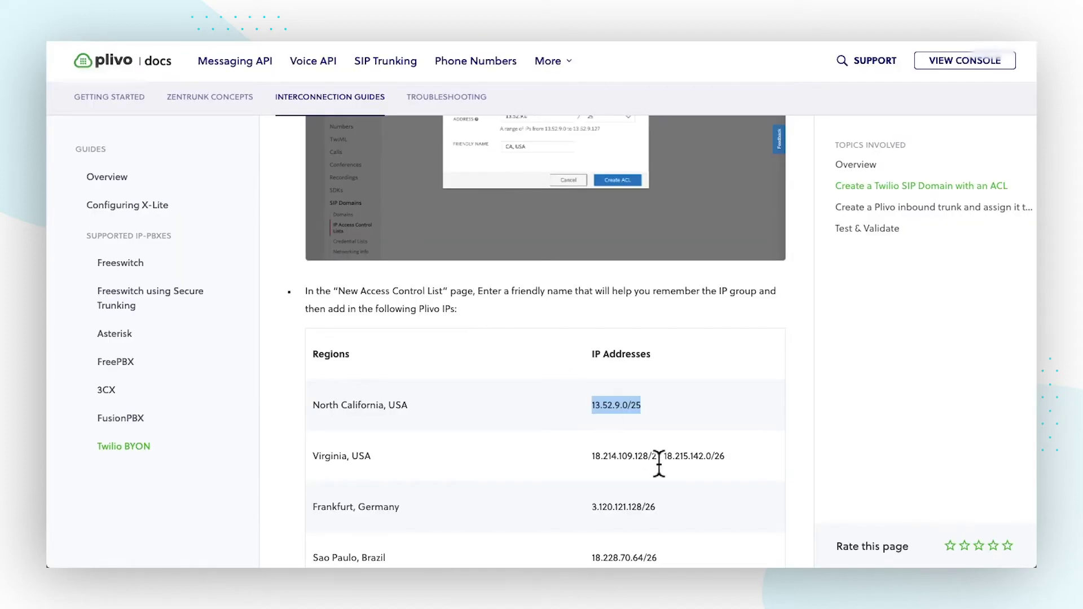
{"action": "left_click_drag", "start_coordinate": [664, 457], "coordinate": [595, 456]}
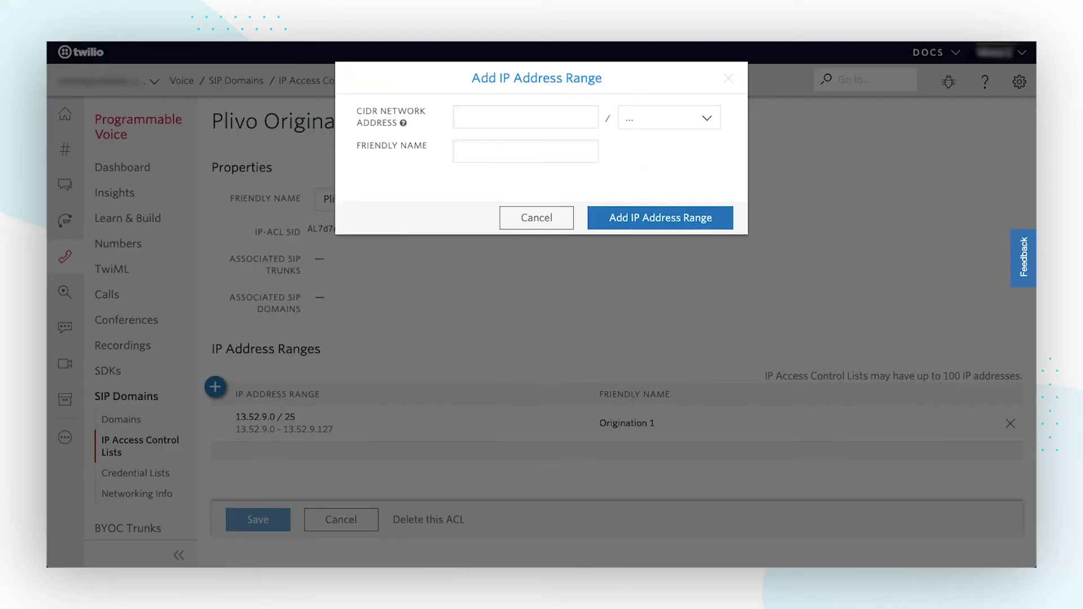
{"action": "left_click", "coordinate": [513, 125]}
{"action": "type", "text": "18.214.109.128"}
{"action": "left_click", "coordinate": [503, 177]}
{"action": "type", "text": "Origination 2"}
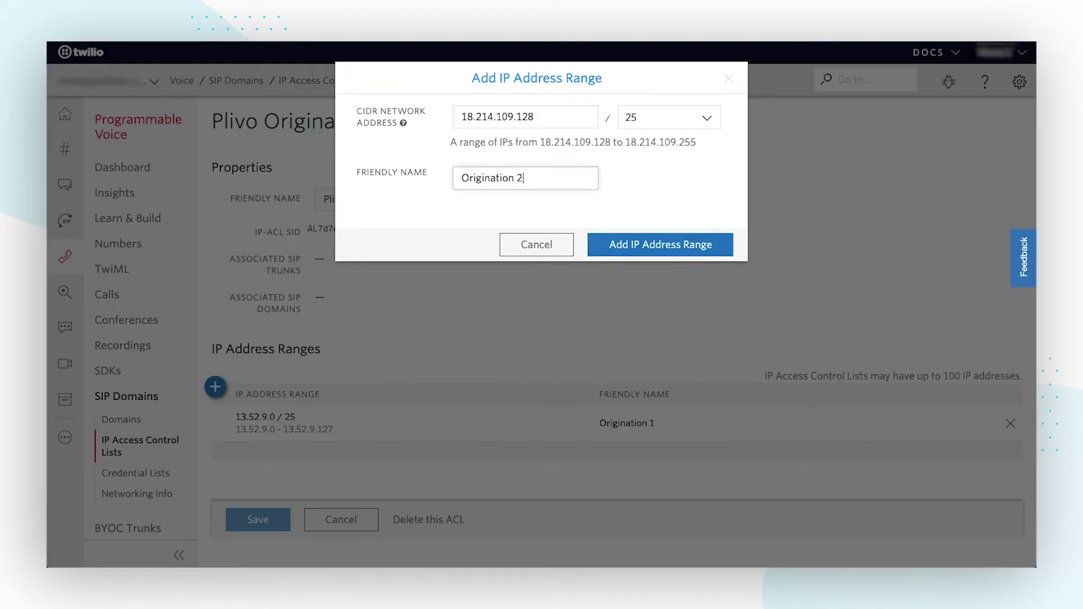
{"action": "left_click", "coordinate": [661, 246]}
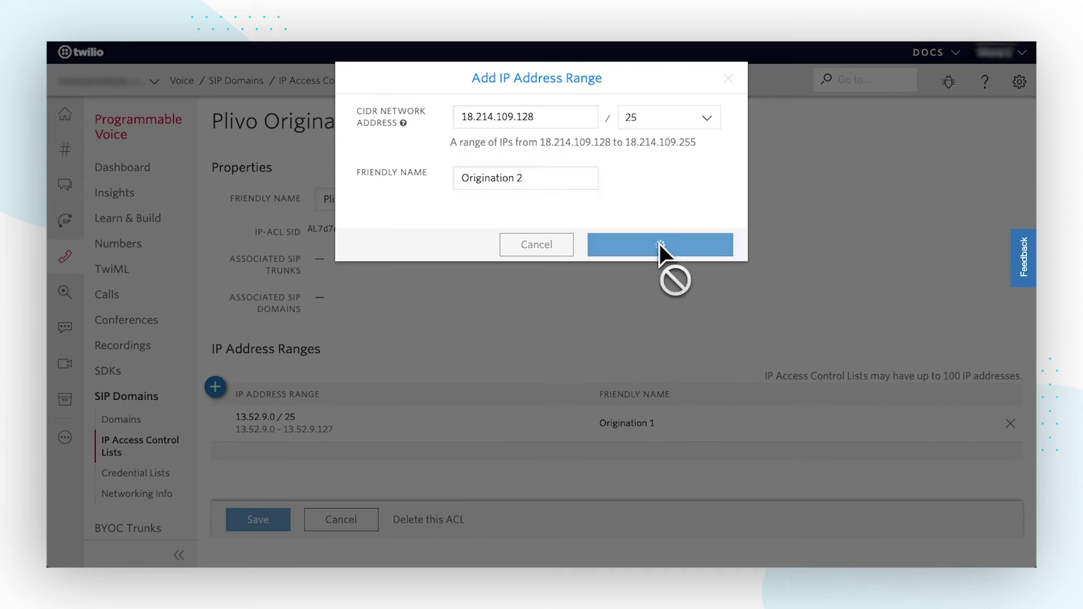
Add range 18.215.142.0/26 named 'Origination 3' to the same ACL.
{"action": "left_click", "coordinate": [215, 387]}
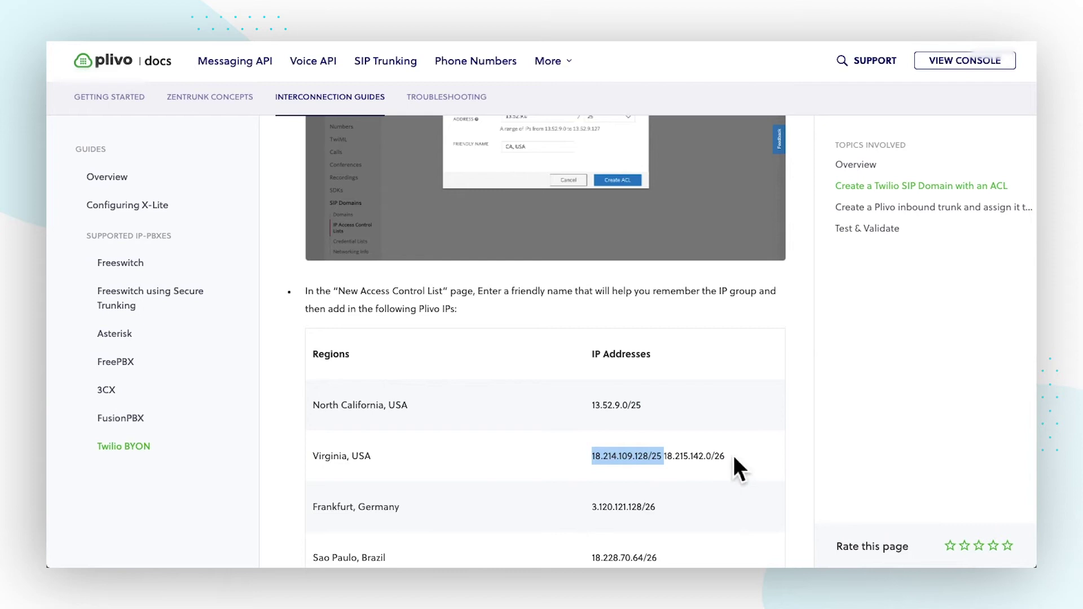
{"action": "left_click_drag", "start_coordinate": [726, 457], "coordinate": [664, 458]}
{"action": "key", "text": "ctrl+c"}
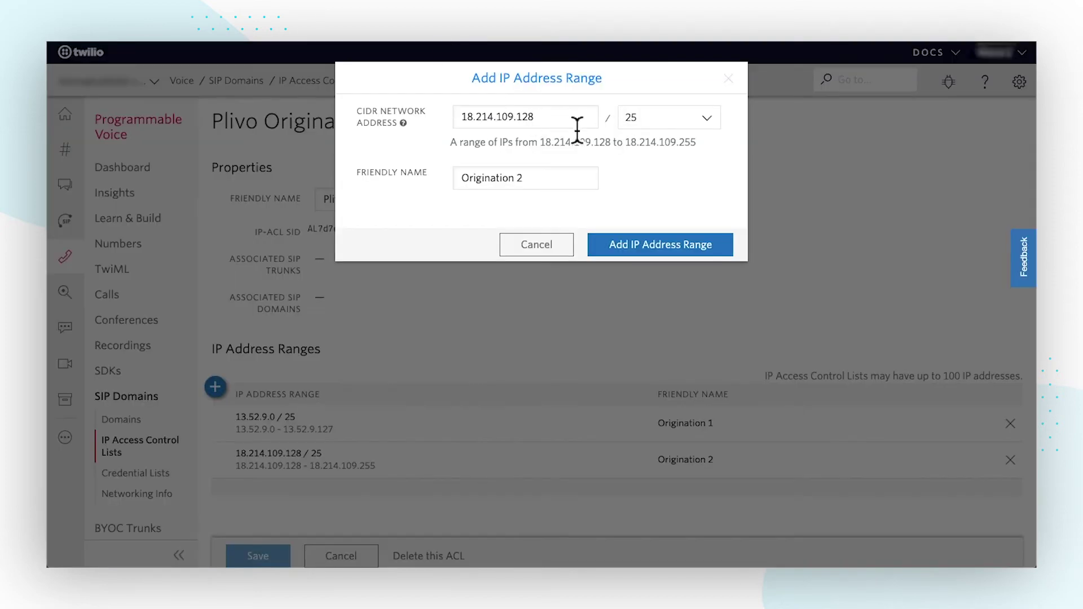
{"action": "triple_click", "coordinate": [574, 122]}
{"action": "key", "text": "ctrl+v"}
{"action": "left_click", "coordinate": [563, 186]}
{"action": "key", "text": "BackSpace"}
{"action": "type", "text": "3"}
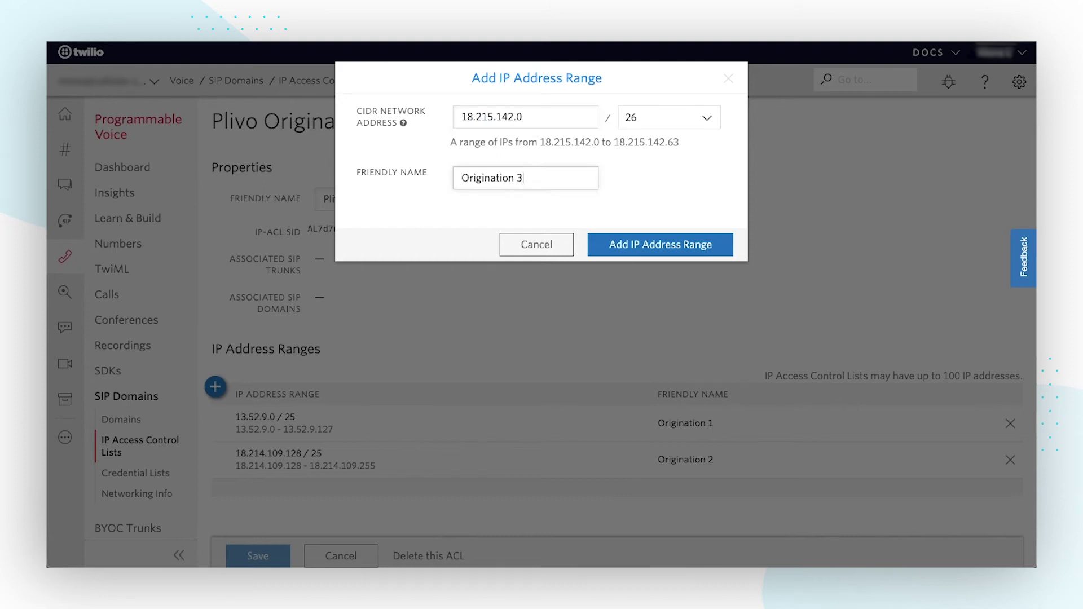
{"action": "left_click", "coordinate": [679, 254]}
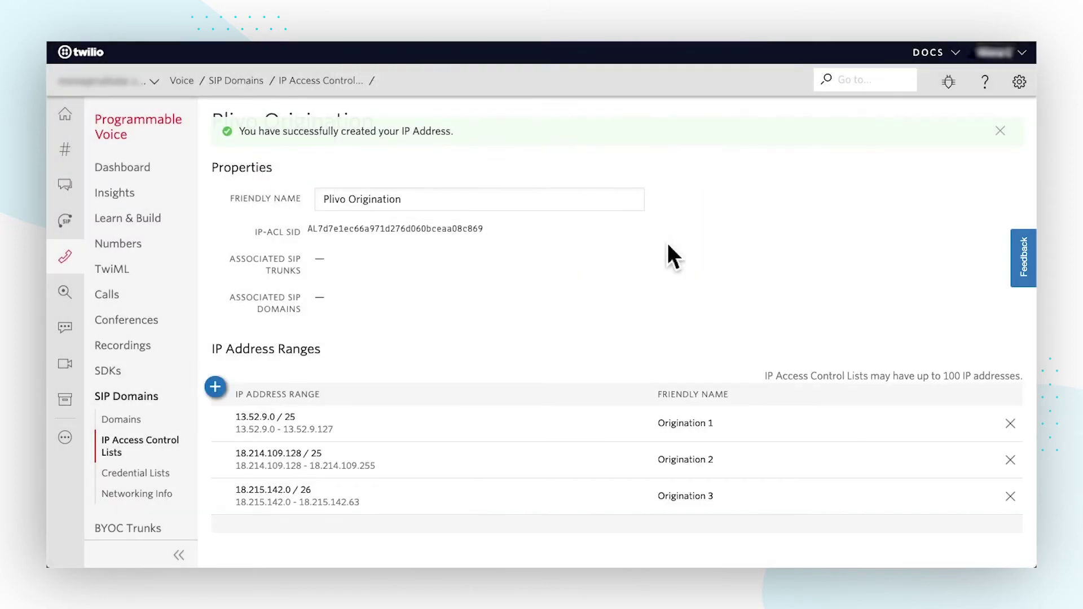
{"action": "scroll", "coordinate": [484, 375], "scroll_direction": "down", "scroll_amount": 1}
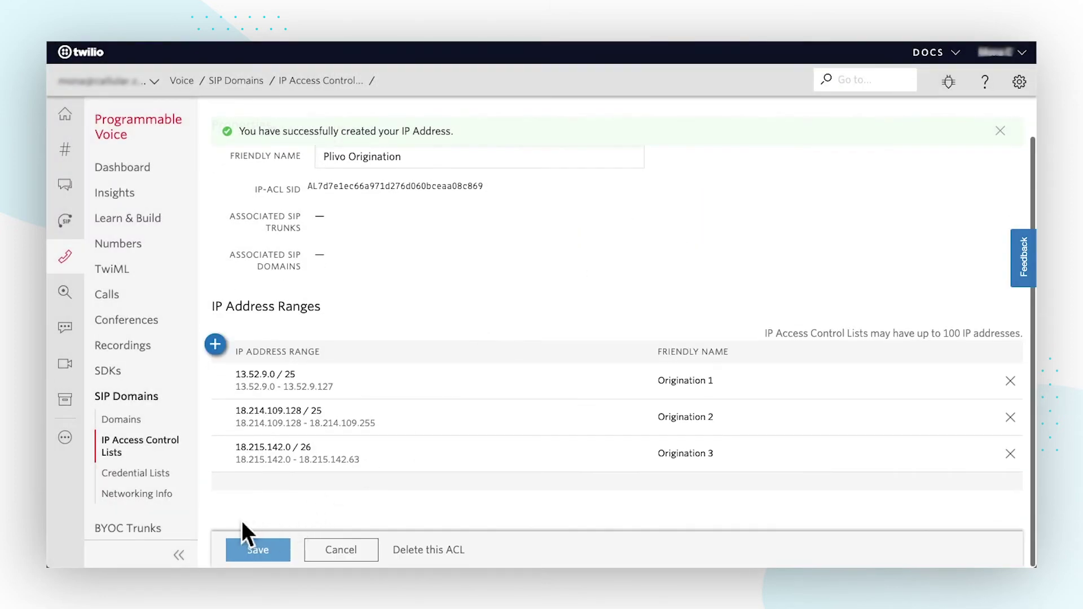
{"action": "left_click", "coordinate": [152, 427]}
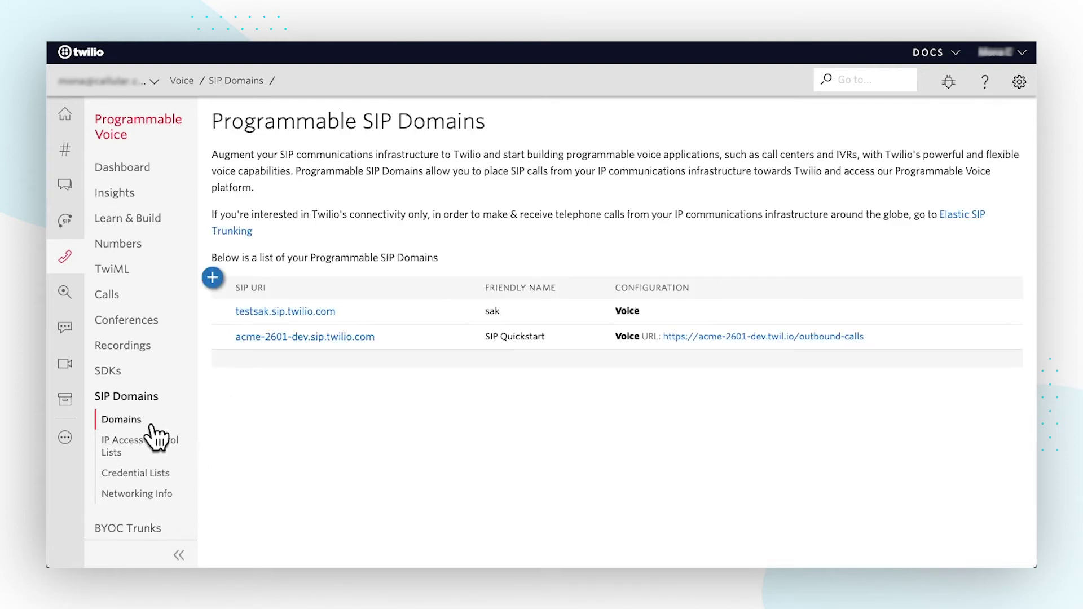
Start a new SIP domain named 'Plivo Origination' with SIP URI 'plivoorigination'.
{"action": "left_click", "coordinate": [217, 279]}
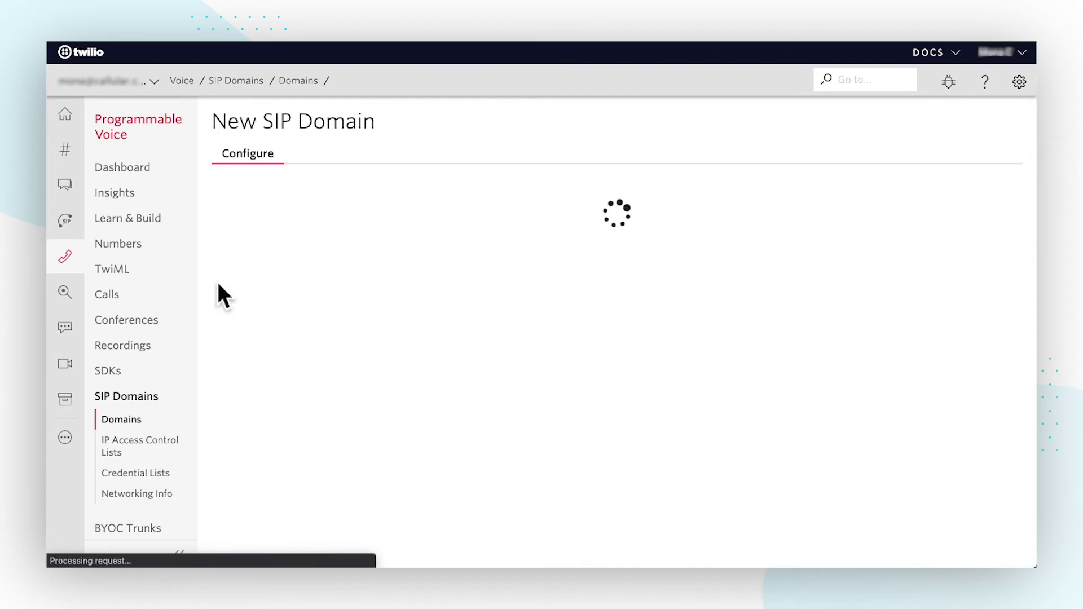
{"action": "left_click", "coordinate": [417, 276]}
{"action": "type", "text": "Plivo Origination"}
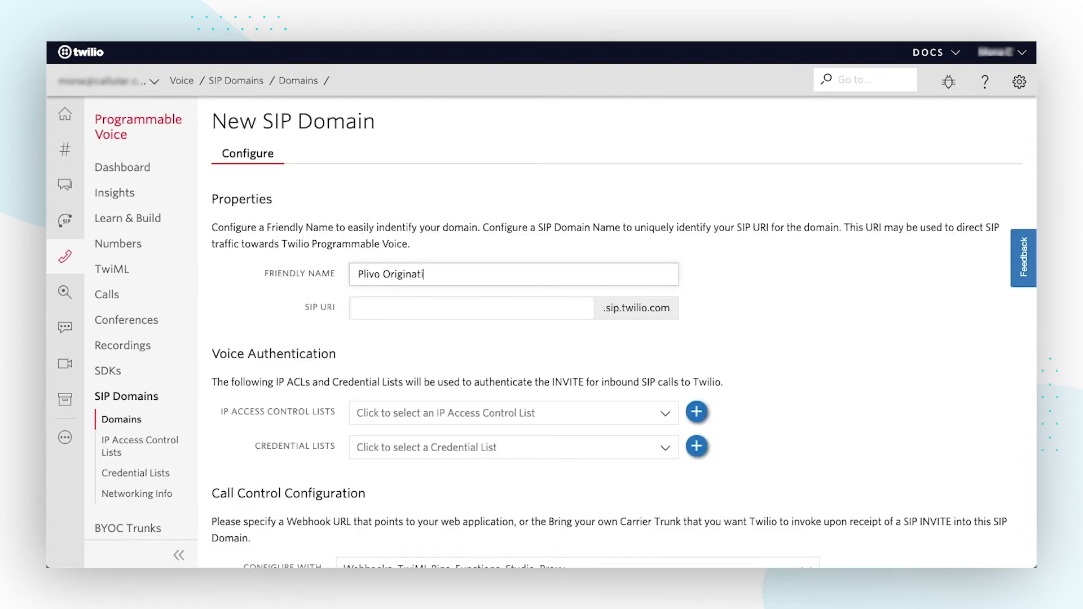
{"action": "left_click", "coordinate": [451, 305]}
{"action": "type", "text": "plivoorigination"}
Attach the Plivo Origination IP ACL, save the domain, and copy its SIP URI.
{"action": "scroll", "coordinate": [677, 406], "scroll_direction": "down", "scroll_amount": 1}
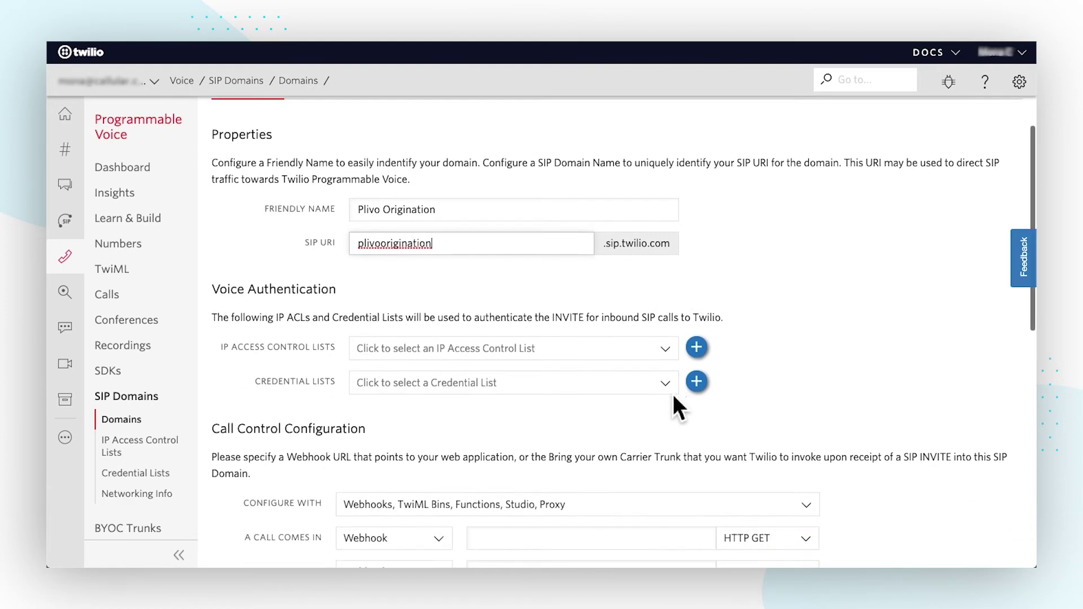
{"action": "left_click", "coordinate": [643, 351]}
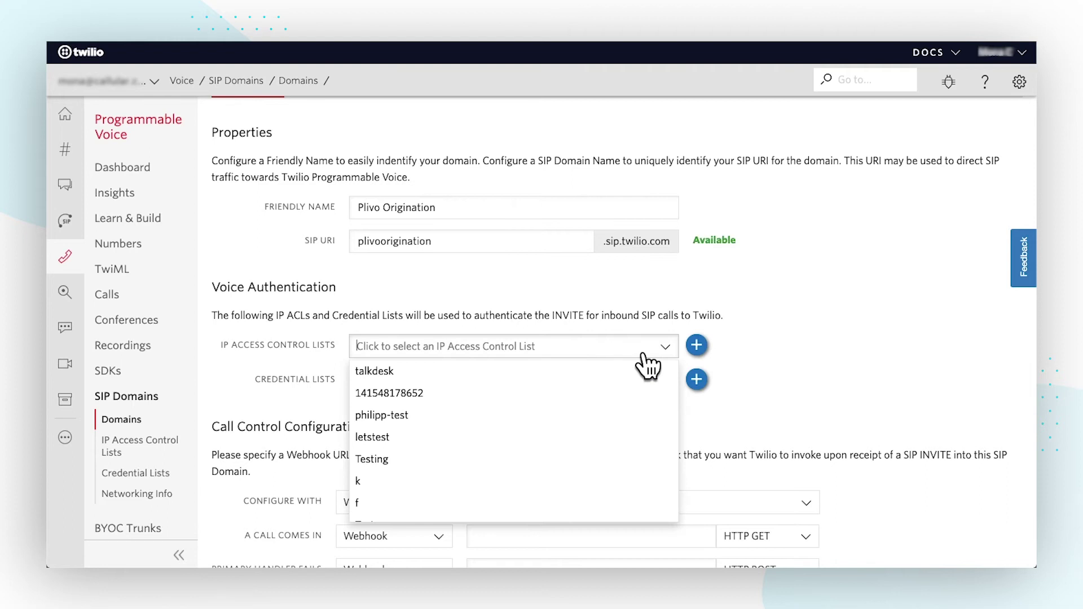
{"action": "type", "text": "pli"}
{"action": "left_click", "coordinate": [629, 376]}
{"action": "scroll", "coordinate": [587, 455], "scroll_direction": "down", "scroll_amount": 8}
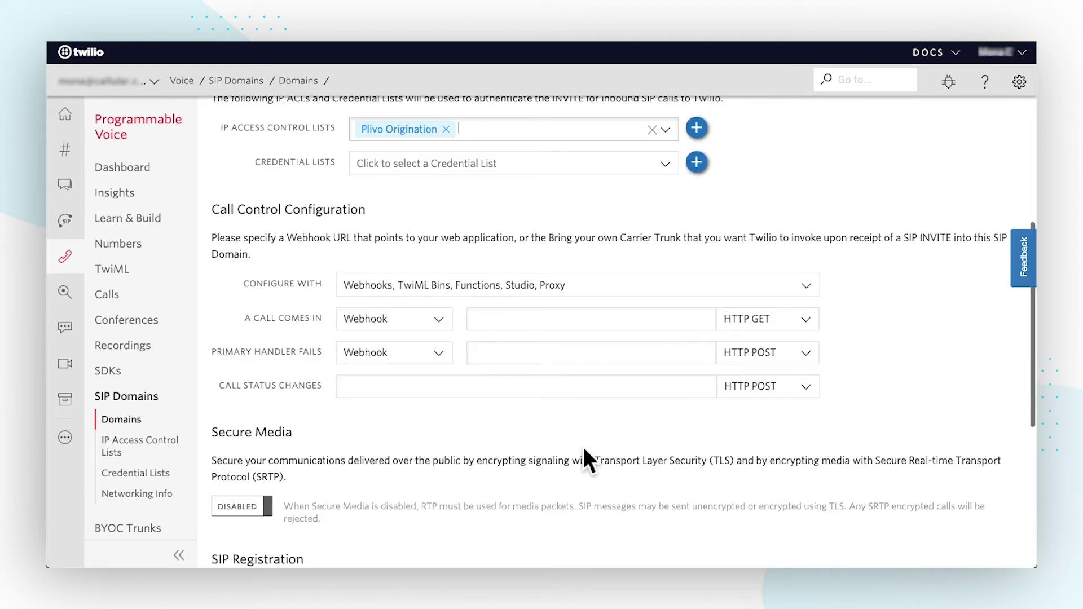
{"action": "left_click", "coordinate": [260, 529]}
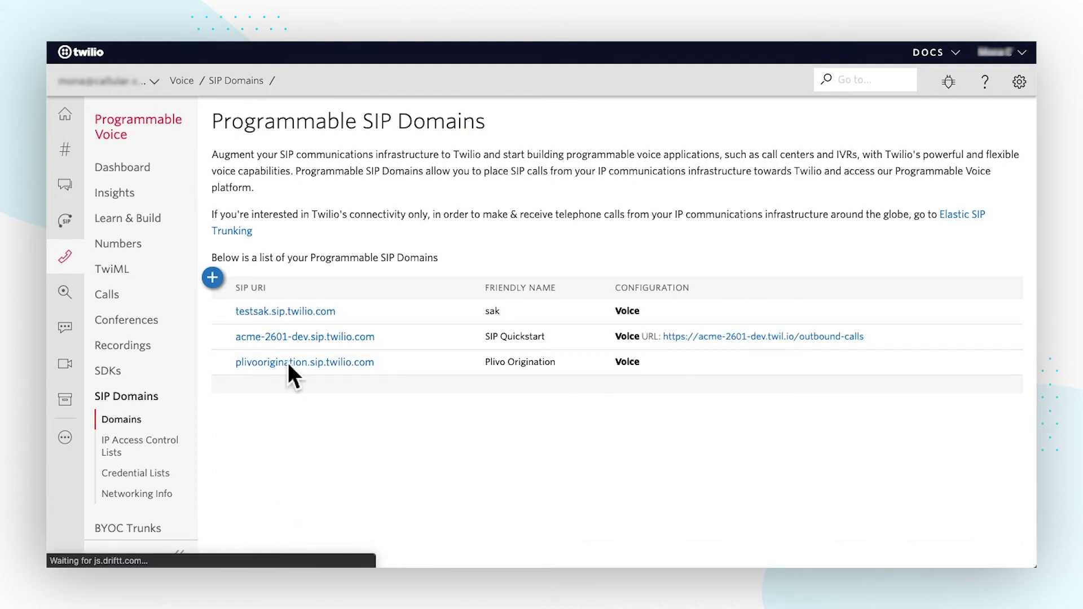
{"action": "double_click", "coordinate": [287, 362]}
{"action": "key", "text": "ctrl+c"}
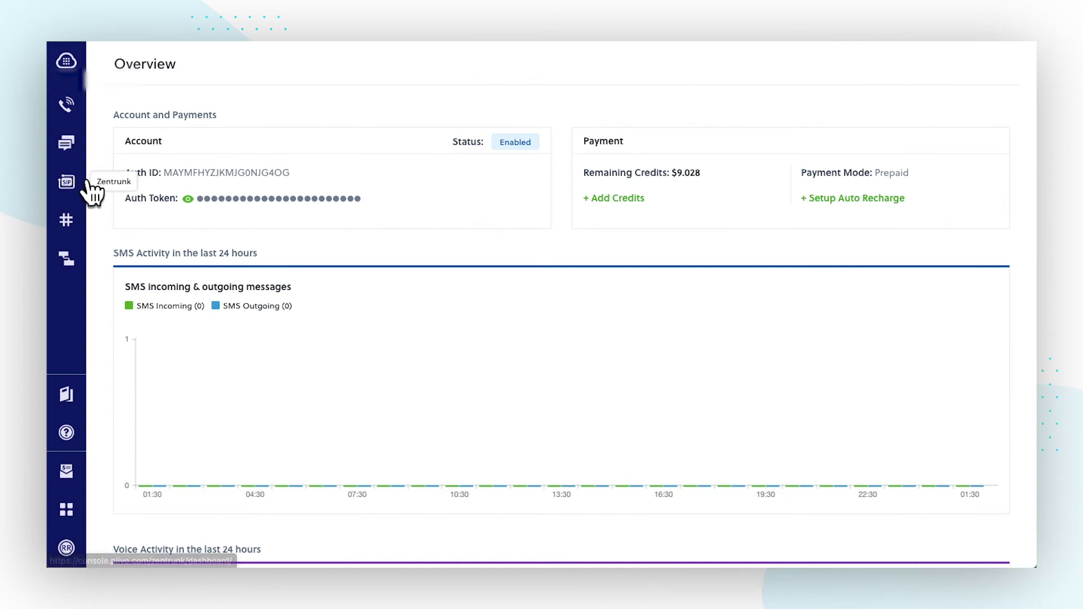
In Zentrunk Inbound Trunks, start a new trunk named 'Plivo Origination'.
{"action": "left_click", "coordinate": [82, 197]}
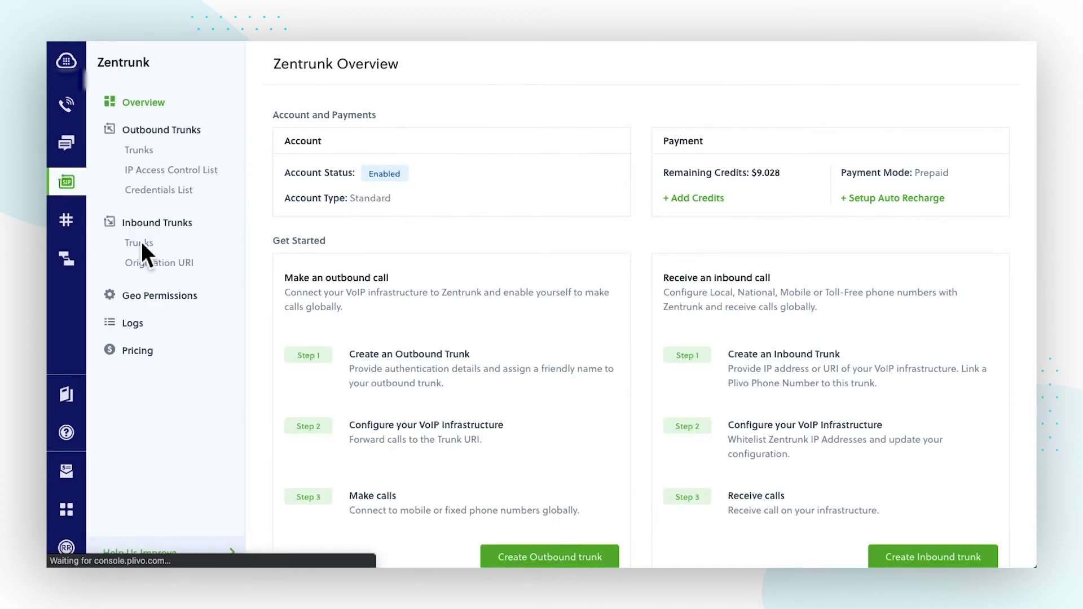
{"action": "left_click", "coordinate": [169, 230]}
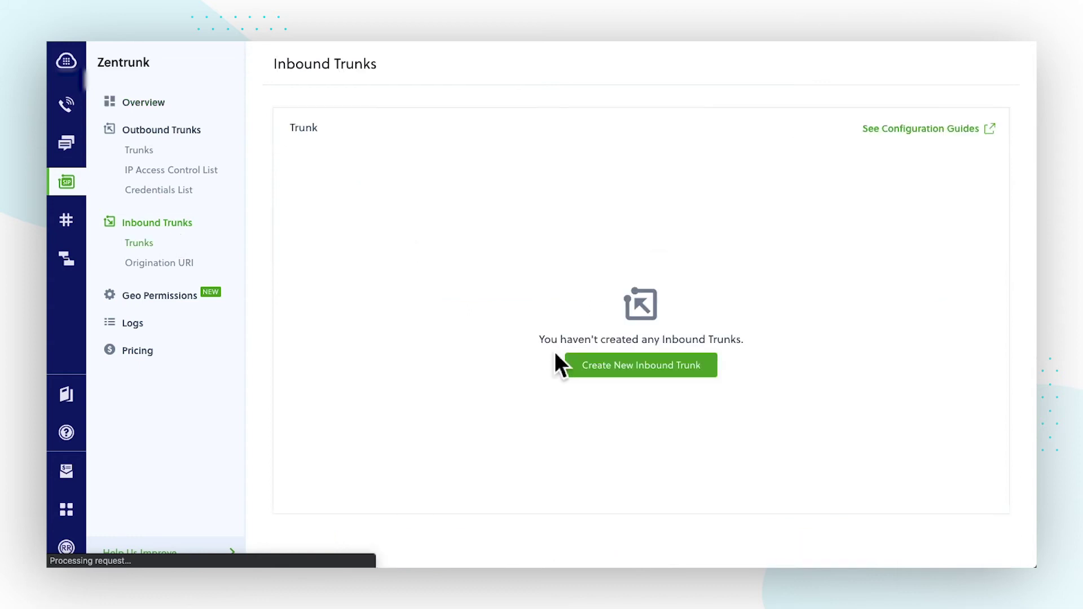
{"action": "left_click", "coordinate": [611, 369]}
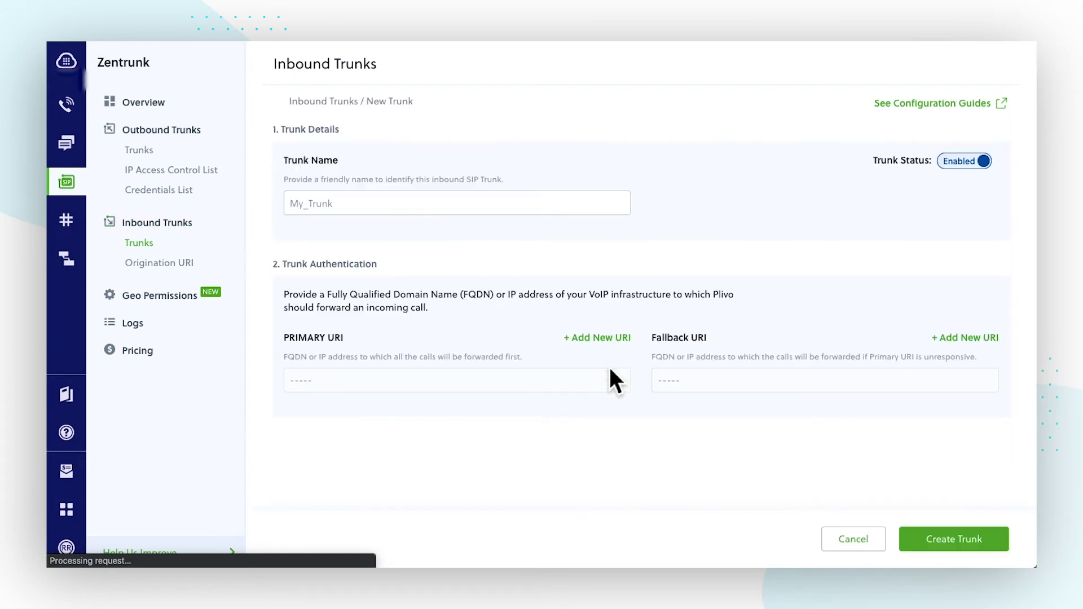
{"action": "left_click", "coordinate": [509, 212]}
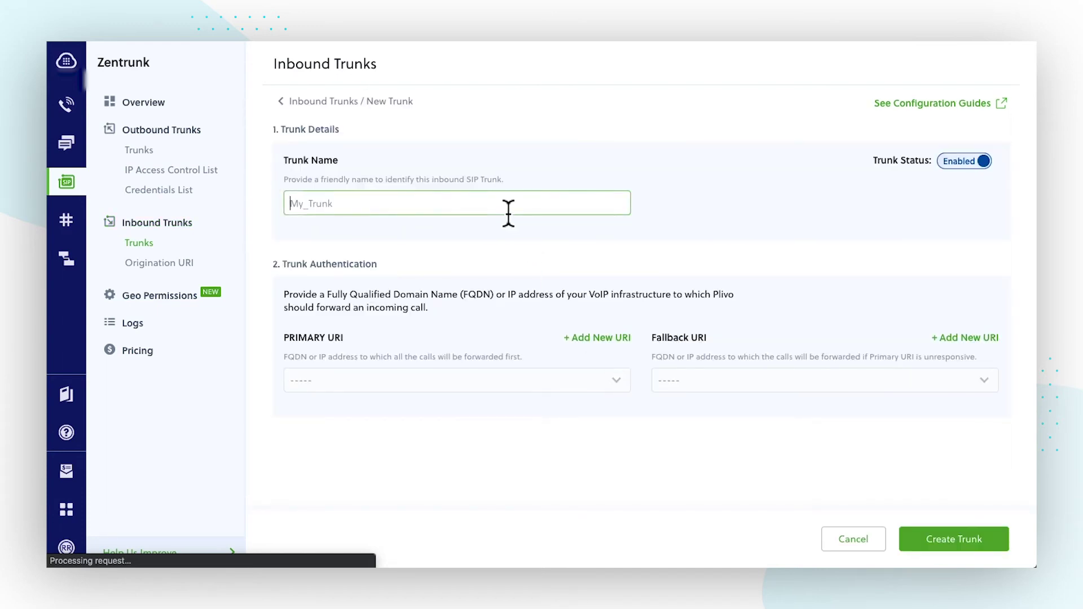
{"action": "type", "text": "Plivo Or"}
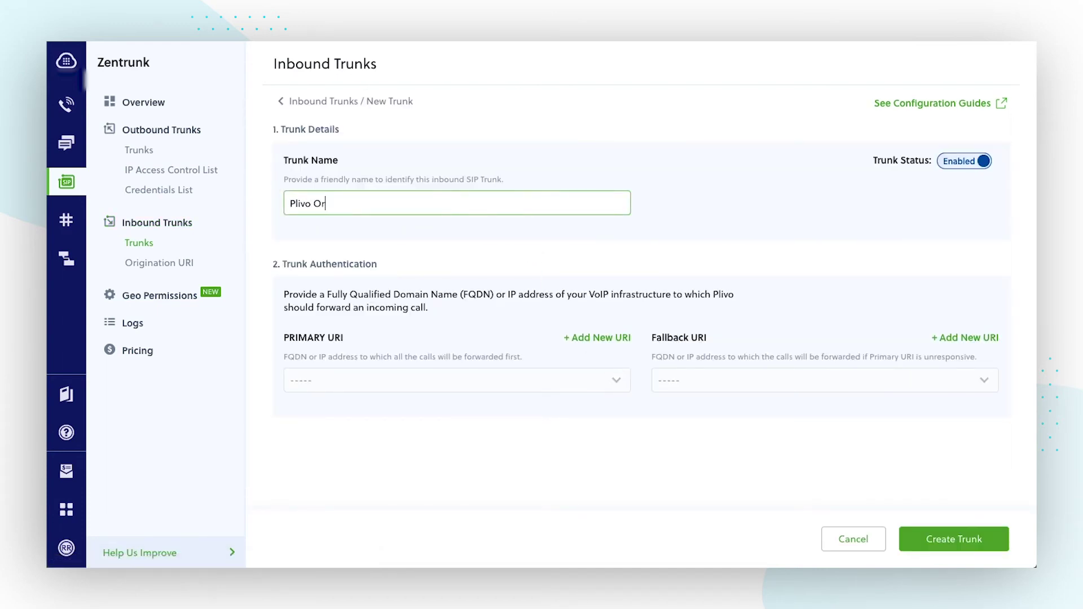
{"action": "type", "text": "igination"}
Add primary URI 'Plivo Origination' as plivoorigination.sip.twilio.com and create the trunk.
{"action": "left_click", "coordinate": [630, 338]}
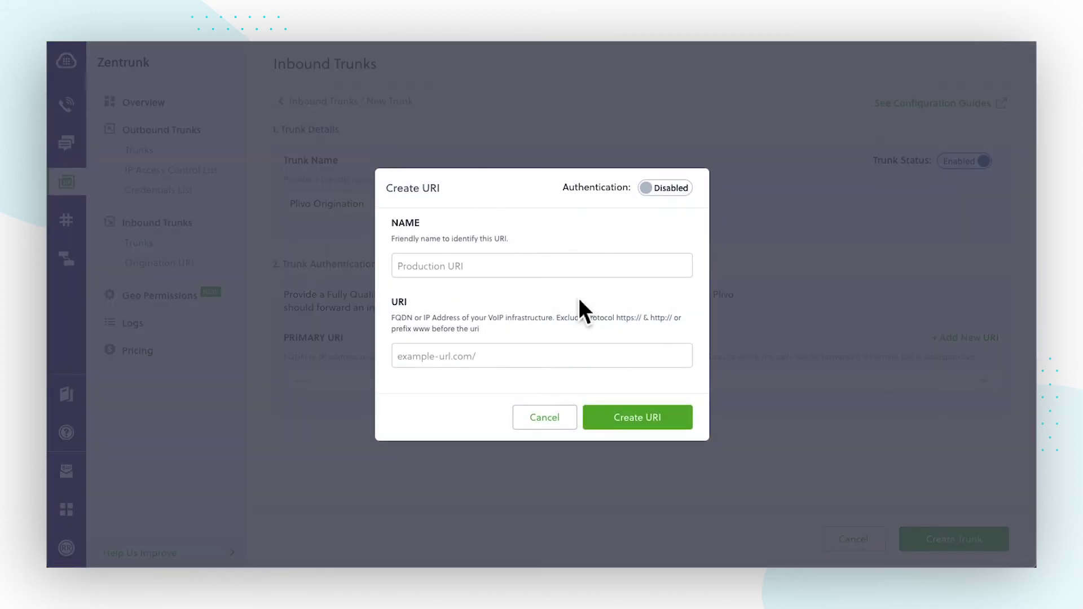
{"action": "left_click", "coordinate": [543, 269]}
{"action": "type", "text": "Pli"}
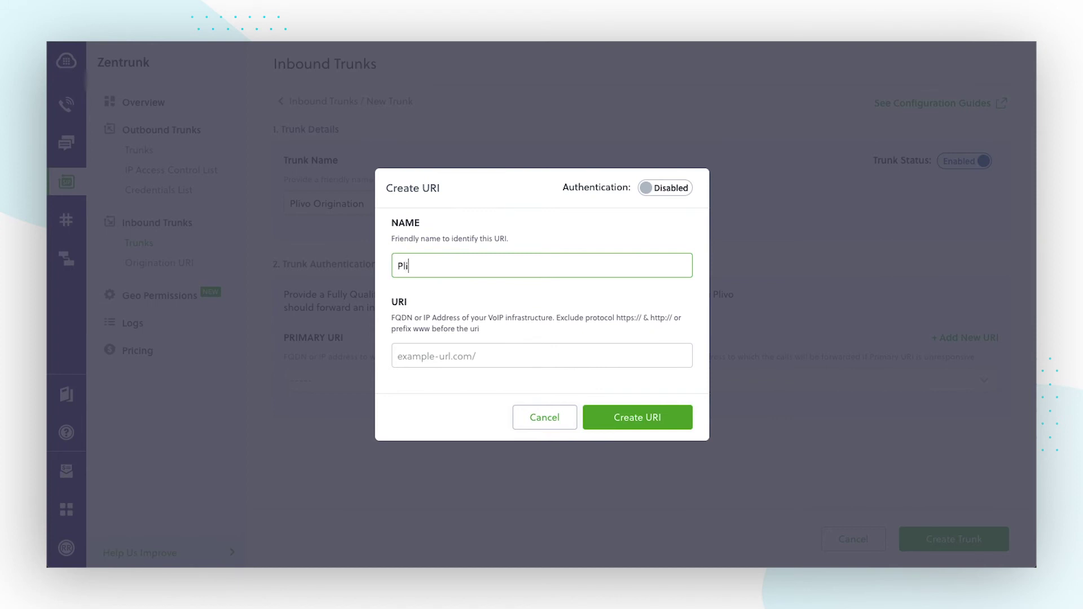
{"action": "type", "text": "vo Origination"}
{"action": "left_click", "coordinate": [597, 360]}
{"action": "key", "text": "ctrl+v"}
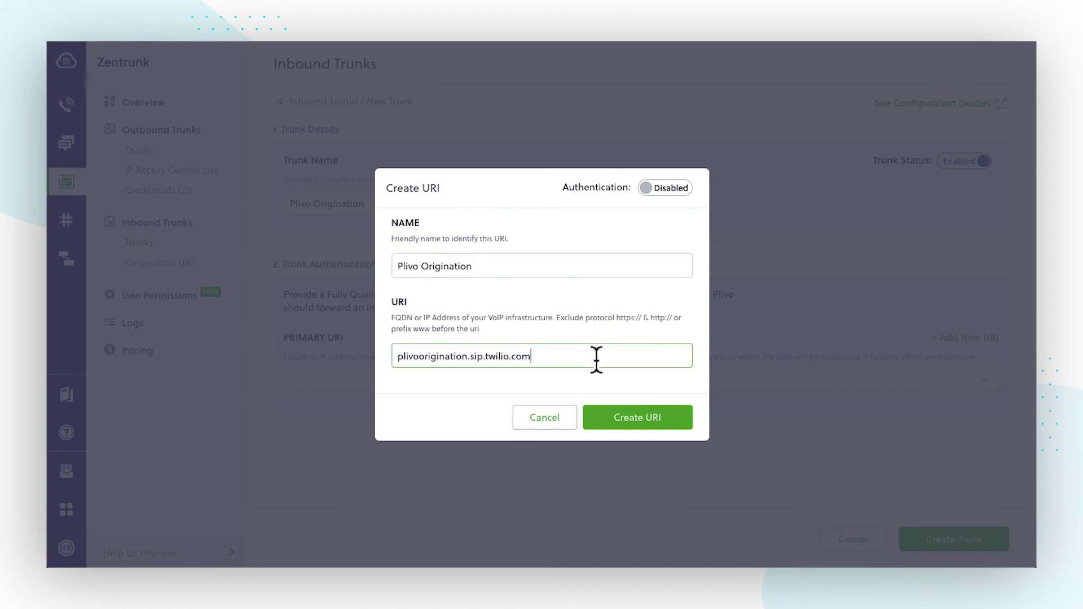
{"action": "left_click", "coordinate": [650, 426]}
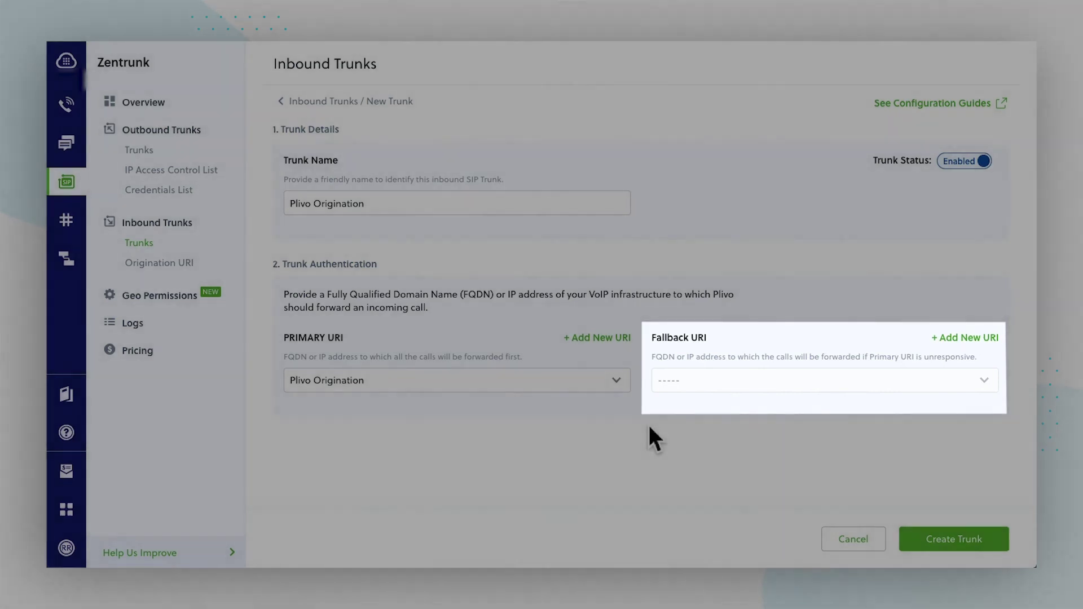
{"action": "left_click", "coordinate": [938, 540]}
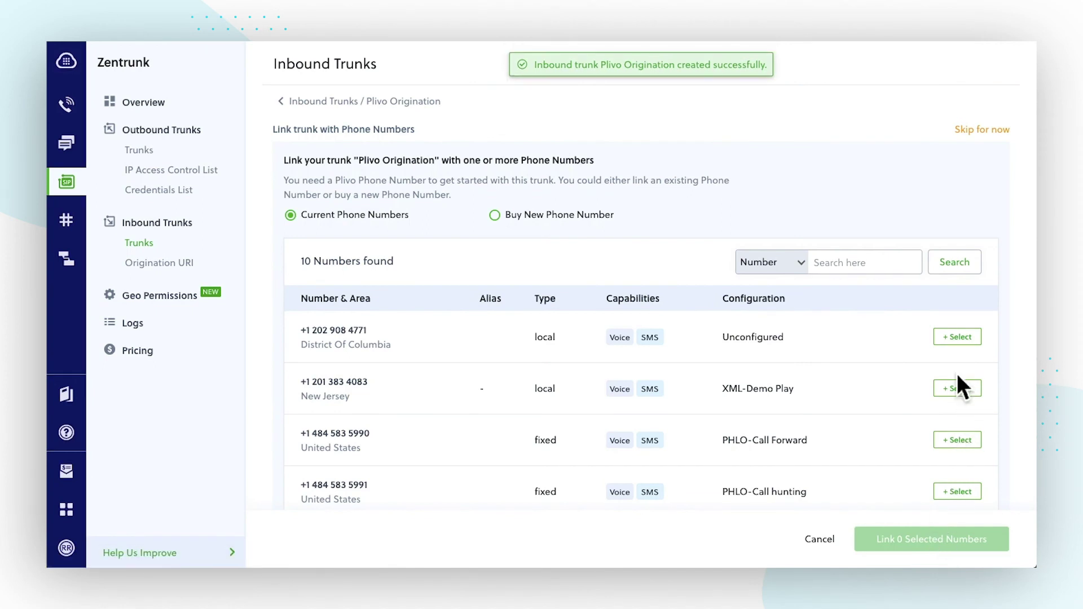
Link the first District of Columbia number to the trunk and confirm its configuration.
{"action": "left_click", "coordinate": [964, 346]}
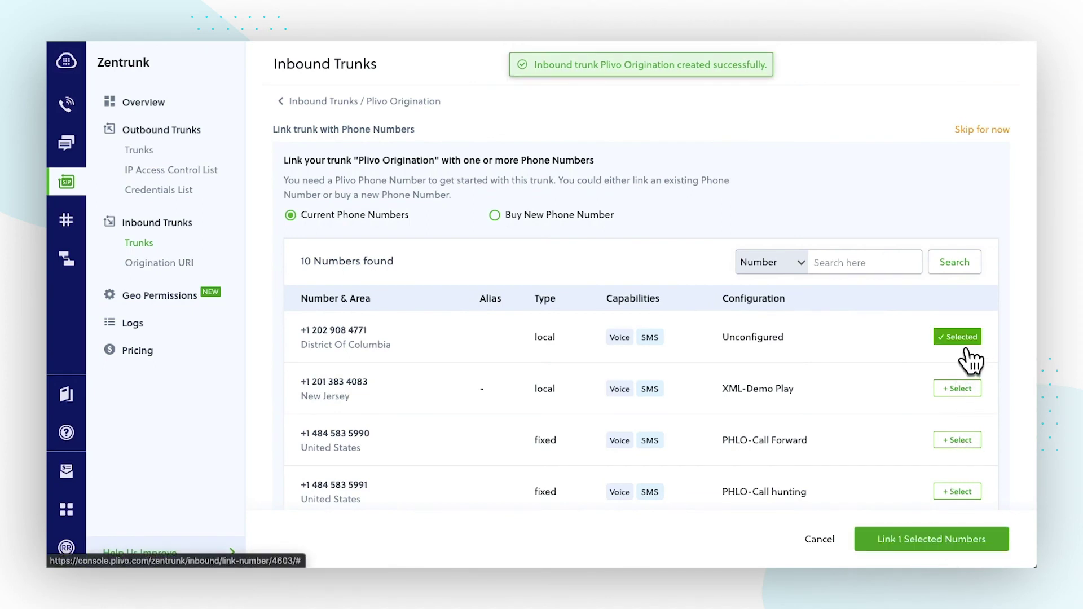
{"action": "left_click", "coordinate": [965, 547]}
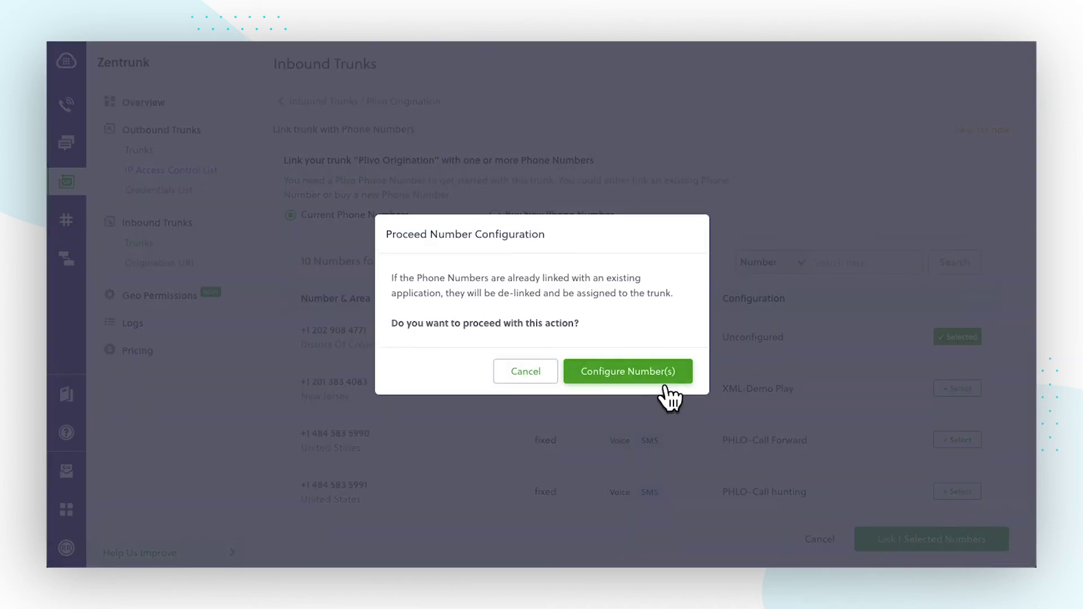
{"action": "left_click", "coordinate": [666, 382]}
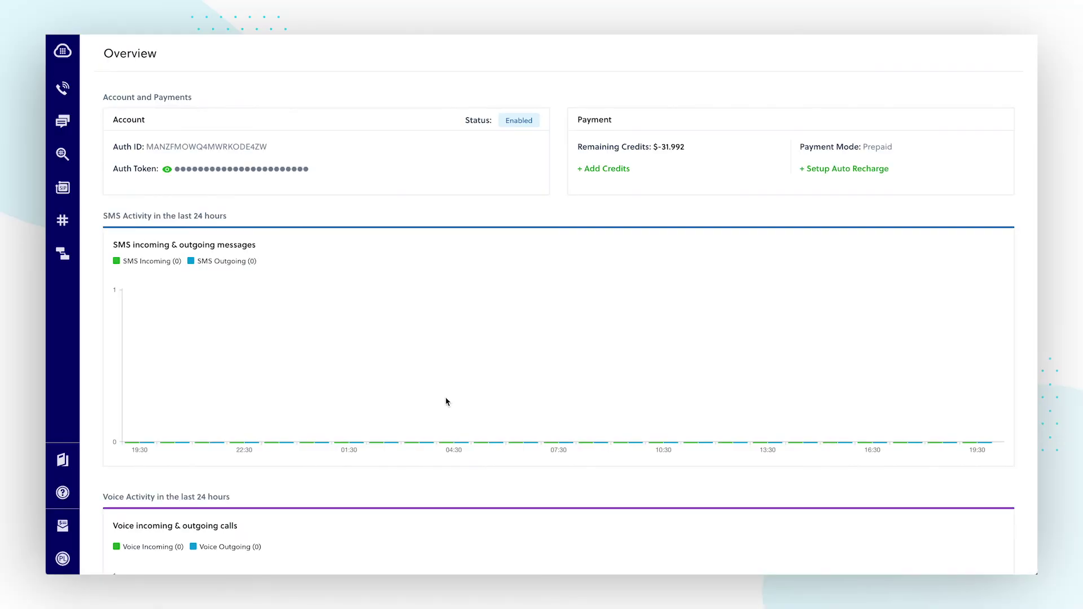
Search Voice-capable United States numbers and buy a toll-free one.
{"action": "left_click", "coordinate": [63, 220]}
{"action": "left_click", "coordinate": [134, 188]}
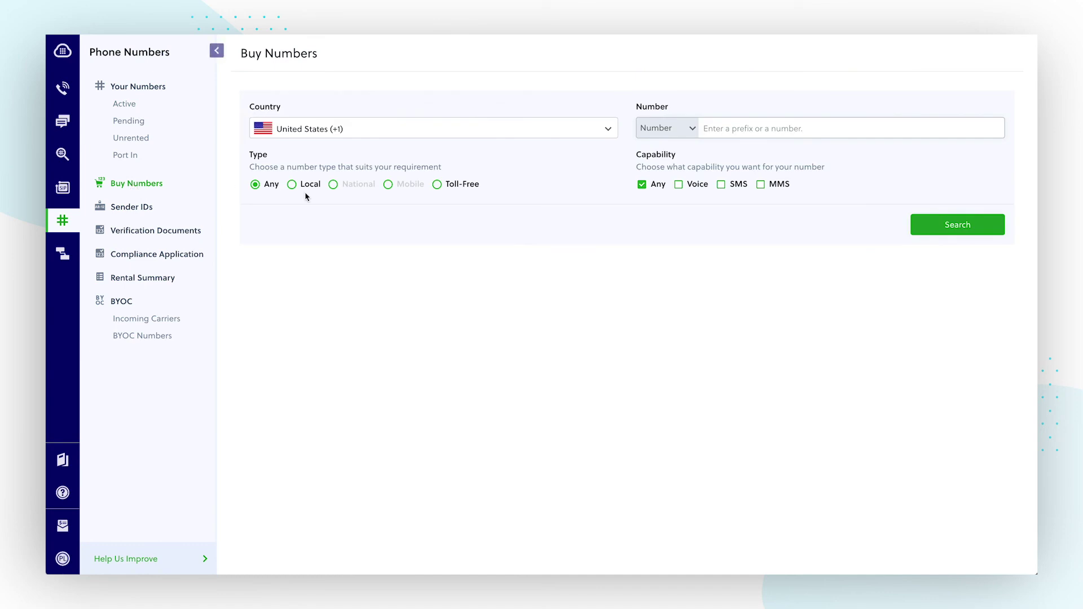
{"action": "left_click", "coordinate": [680, 185]}
{"action": "left_click", "coordinate": [941, 226]}
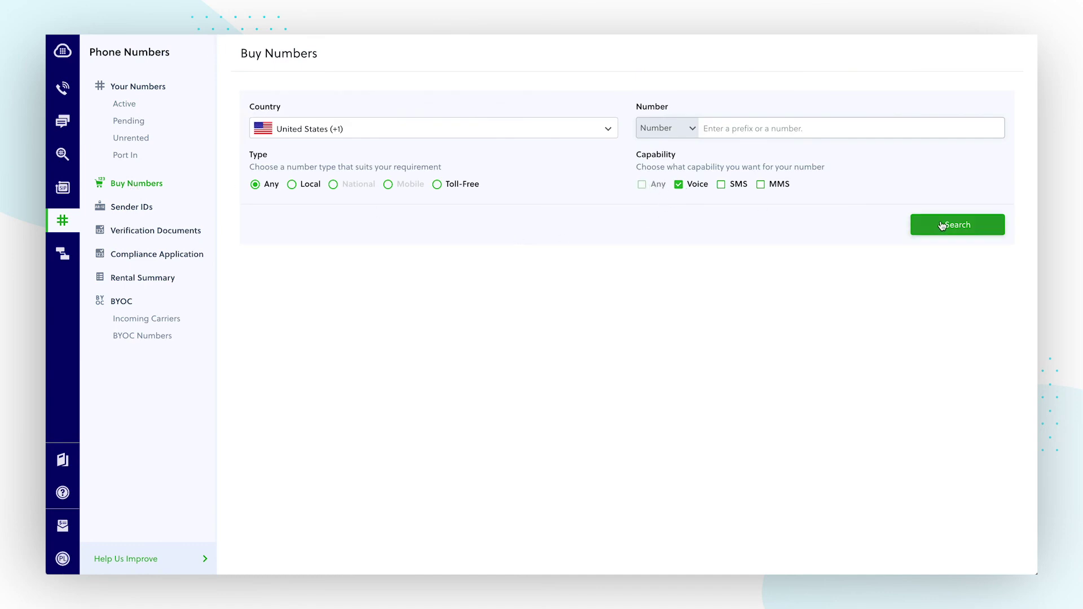
{"action": "left_click", "coordinate": [968, 351]}
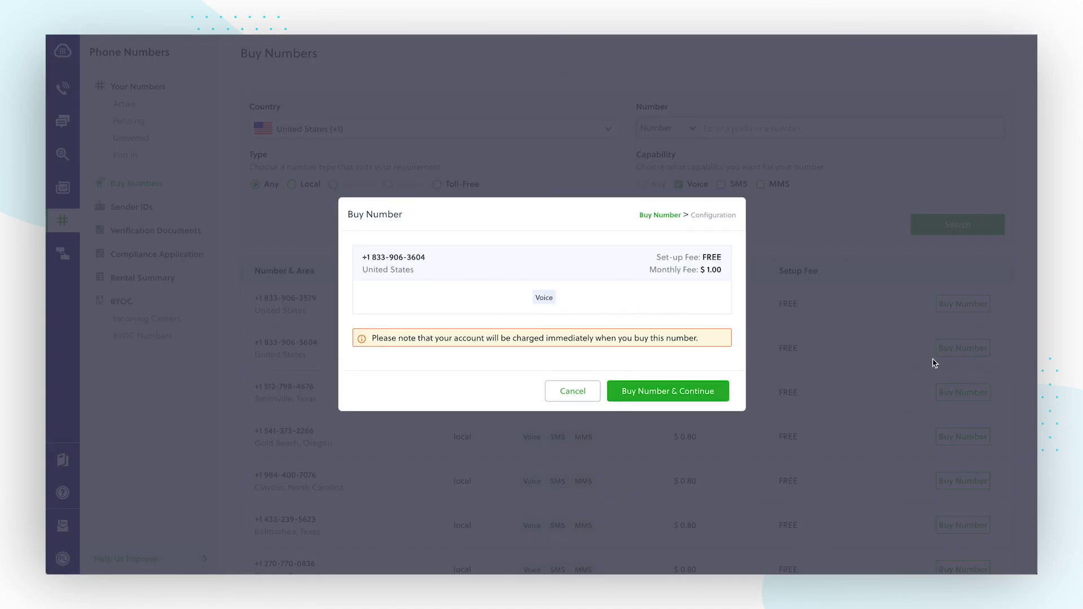
{"action": "left_click", "coordinate": [713, 392]}
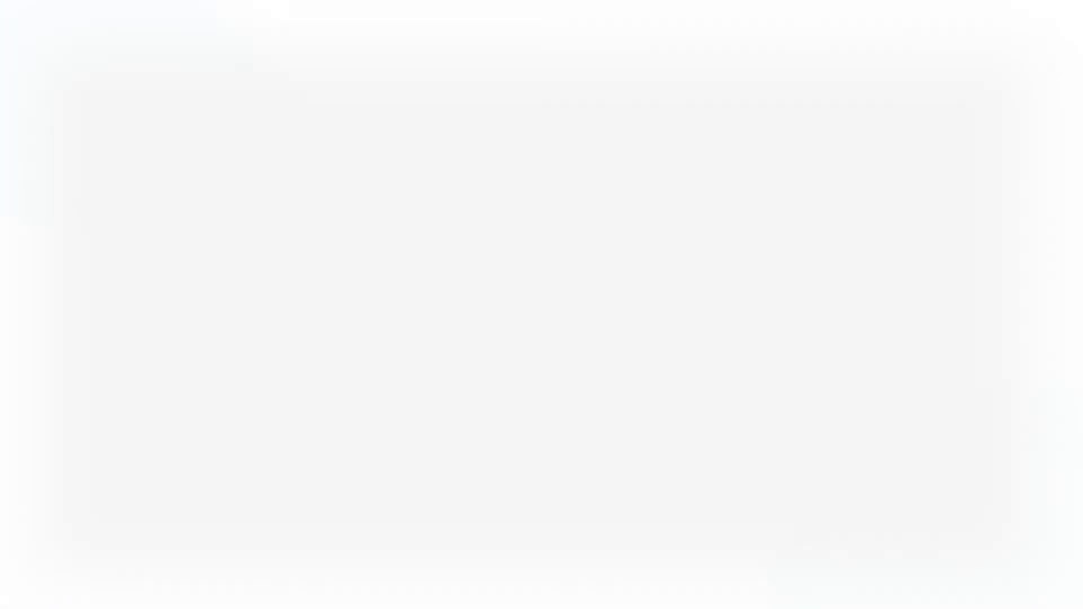